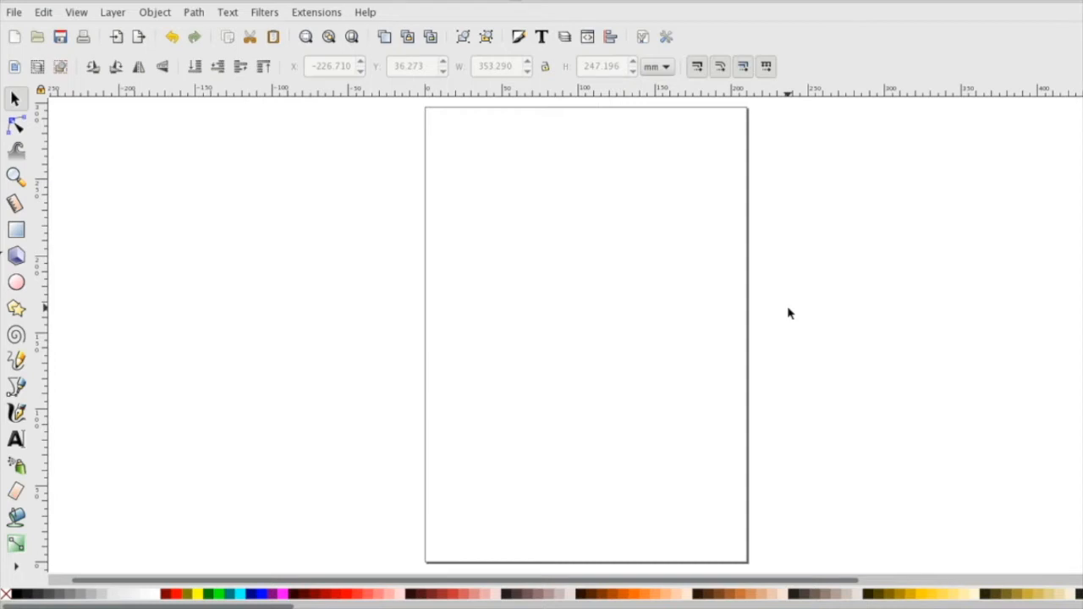
Show the Align and Distribute options and add three separate text objects down the page reading Hello, Beautiful and World.
{"action": "left_click", "coordinate": [609, 38]}
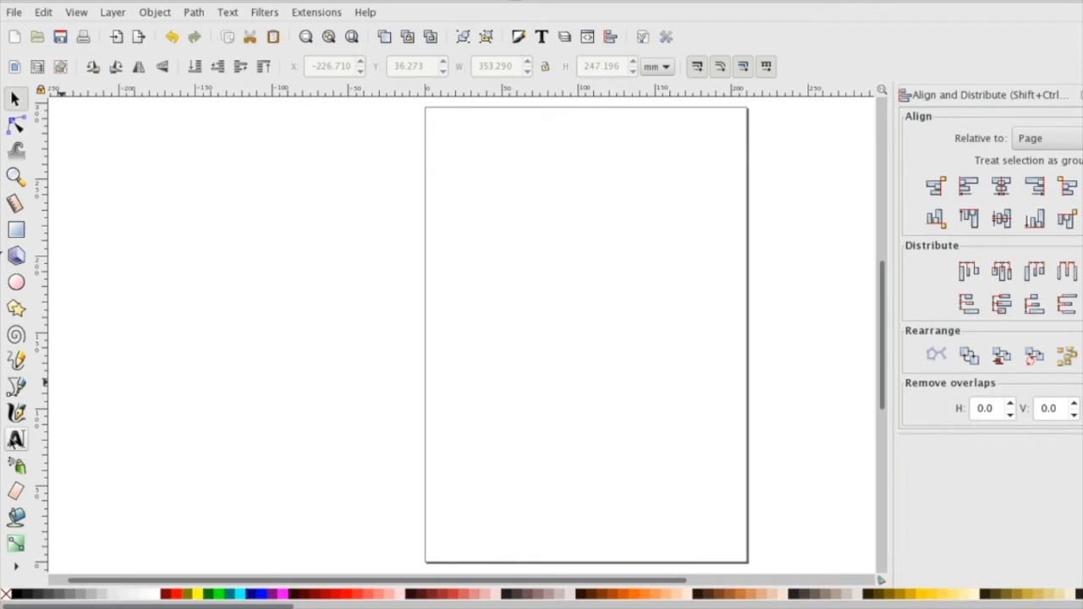
{"action": "left_click", "coordinate": [512, 164]}
{"action": "type", "text": "Hello"}
{"action": "left_click", "coordinate": [494, 281]}
{"action": "type", "text": "Beautiful"}
{"action": "left_click", "coordinate": [539, 324]}
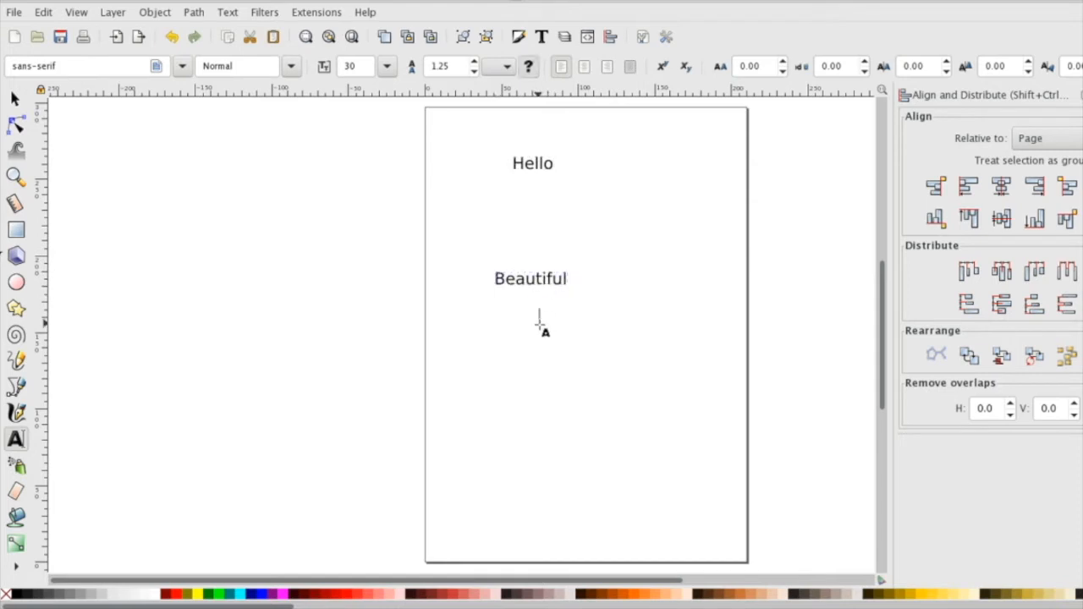
{"action": "type", "text": "World"}
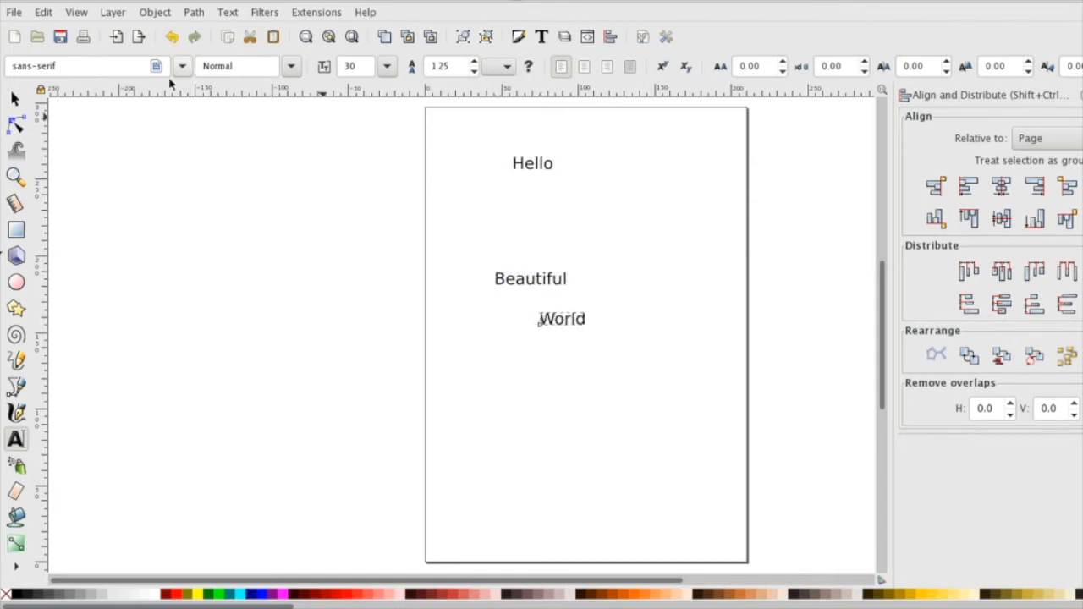
Enlarge the three words and stack them down the page, with Beautiful about 155 mm wide and World moved below it.
{"action": "key", "text": "F1"}
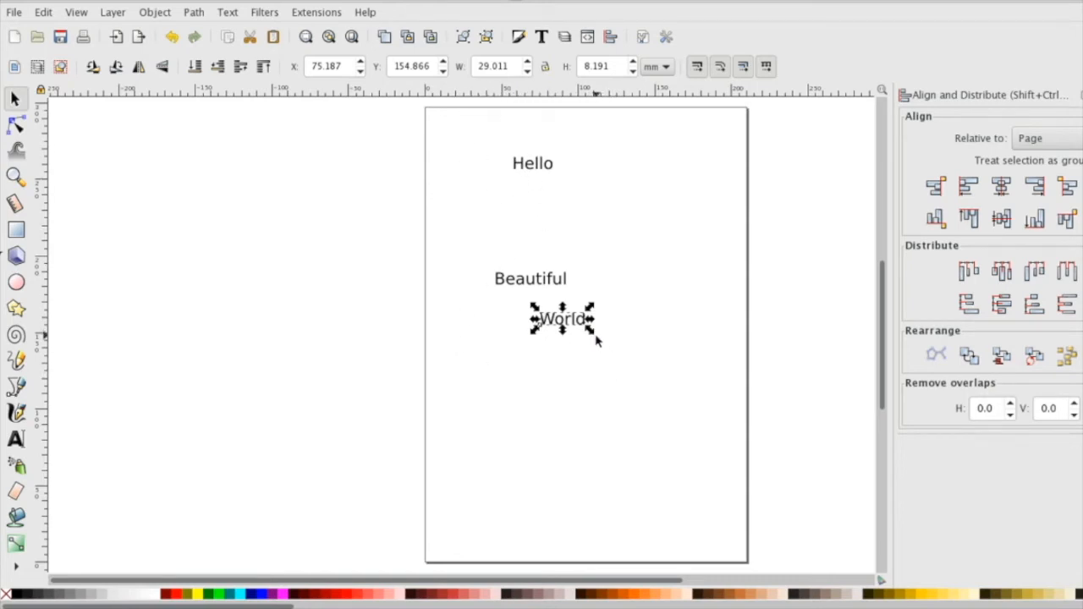
{"action": "left_click_drag", "start_coordinate": [588, 332], "coordinate": [729, 391]}
{"action": "left_click", "coordinate": [659, 400]}
{"action": "left_click_drag", "start_coordinate": [645, 366], "coordinate": [564, 416]}
{"action": "left_click", "coordinate": [554, 280]}
{"action": "left_click_drag", "start_coordinate": [573, 291], "coordinate": [648, 309]}
{"action": "left_click", "coordinate": [546, 163]}
{"action": "left_click_drag", "start_coordinate": [561, 178], "coordinate": [677, 230]}
Align the word Beautiful to the page's left edge and center it back horizontally on the page.
{"action": "left_click", "coordinate": [697, 287]}
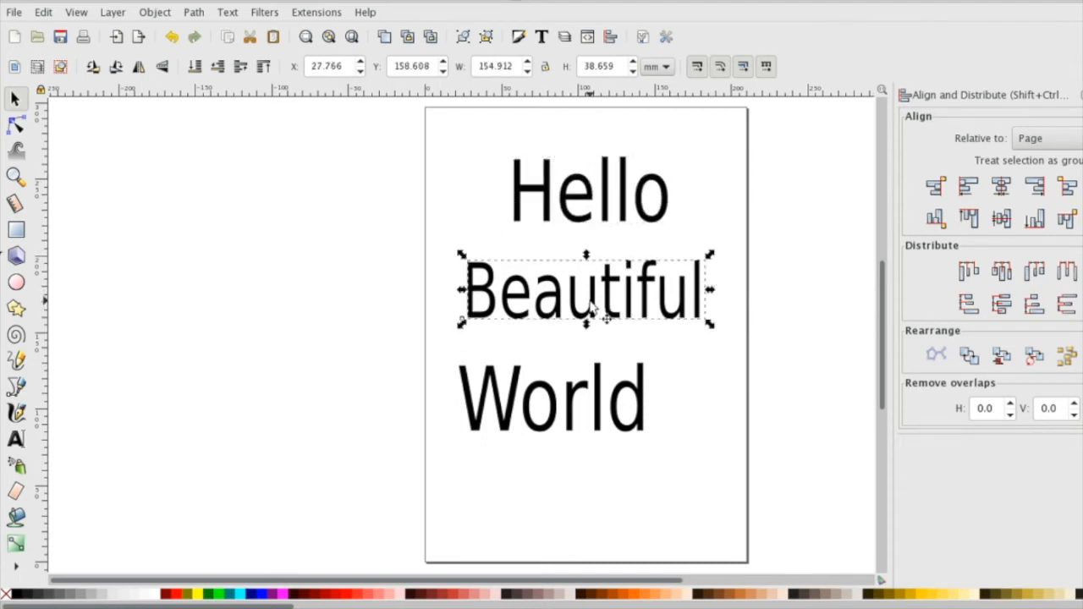
{"action": "left_click", "coordinate": [1002, 190]}
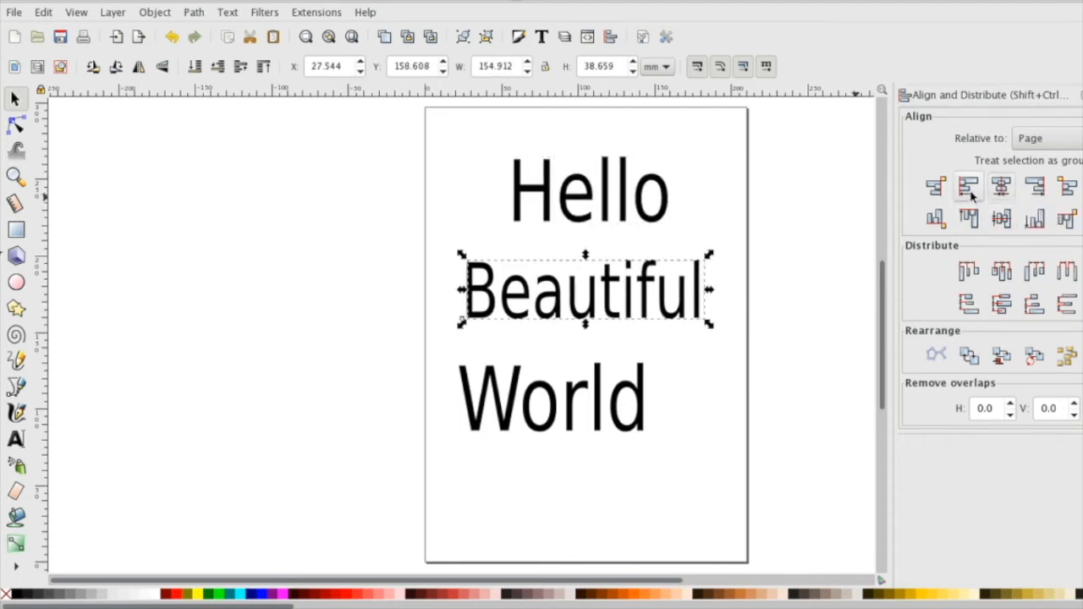
{"action": "left_click", "coordinate": [967, 189]}
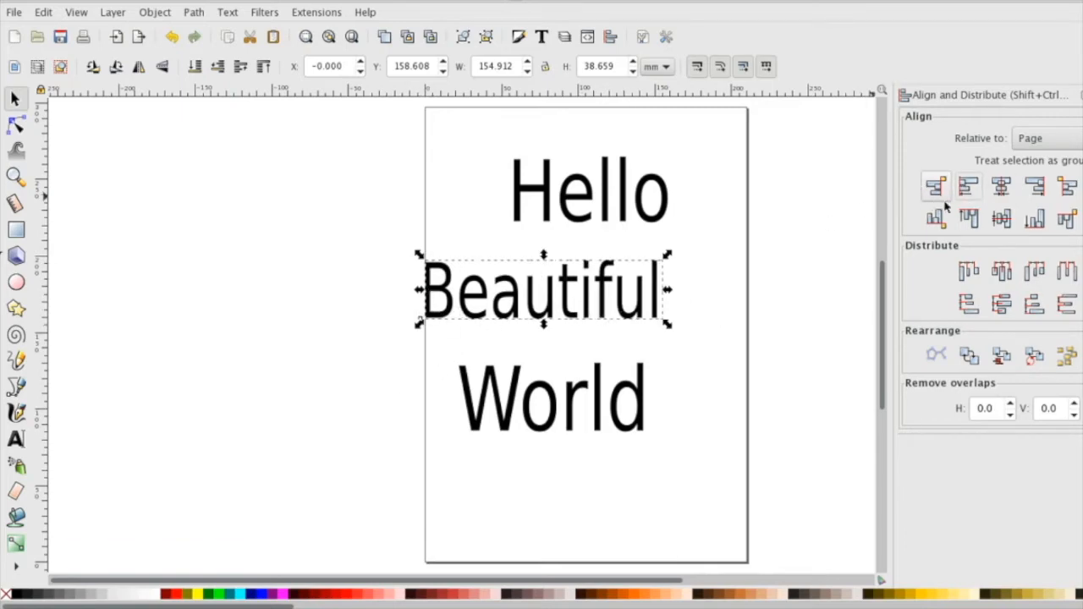
{"action": "left_click", "coordinate": [1001, 187]}
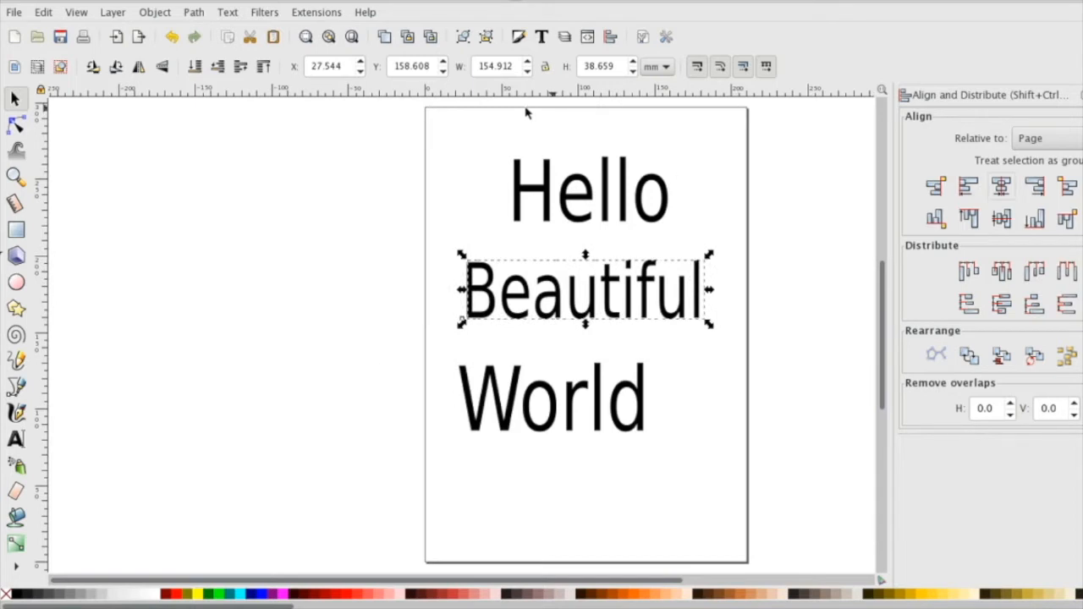
Select all three words and align them to the page's right and left edges, finishing centered horizontally on the page.
{"action": "left_click_drag", "start_coordinate": [423, 144], "coordinate": [765, 497]}
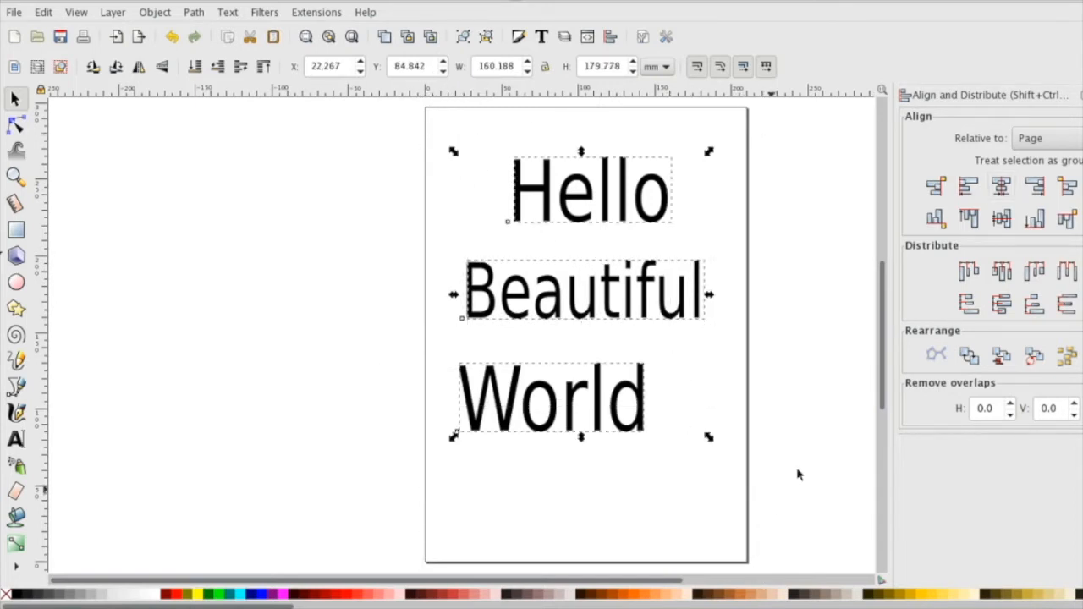
{"action": "left_click", "coordinate": [1002, 188]}
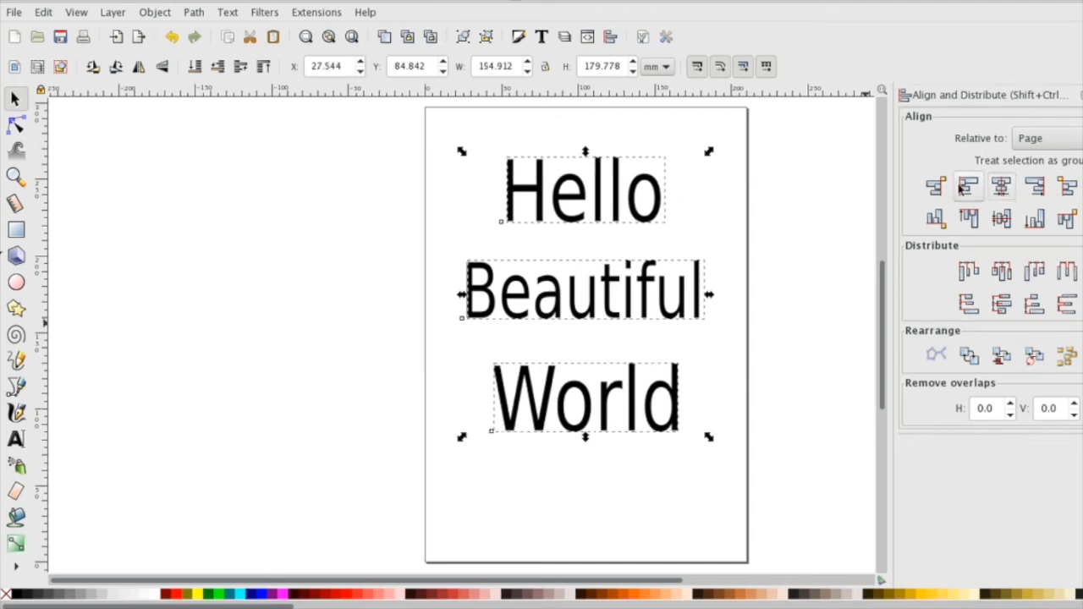
{"action": "left_click", "coordinate": [1036, 188]}
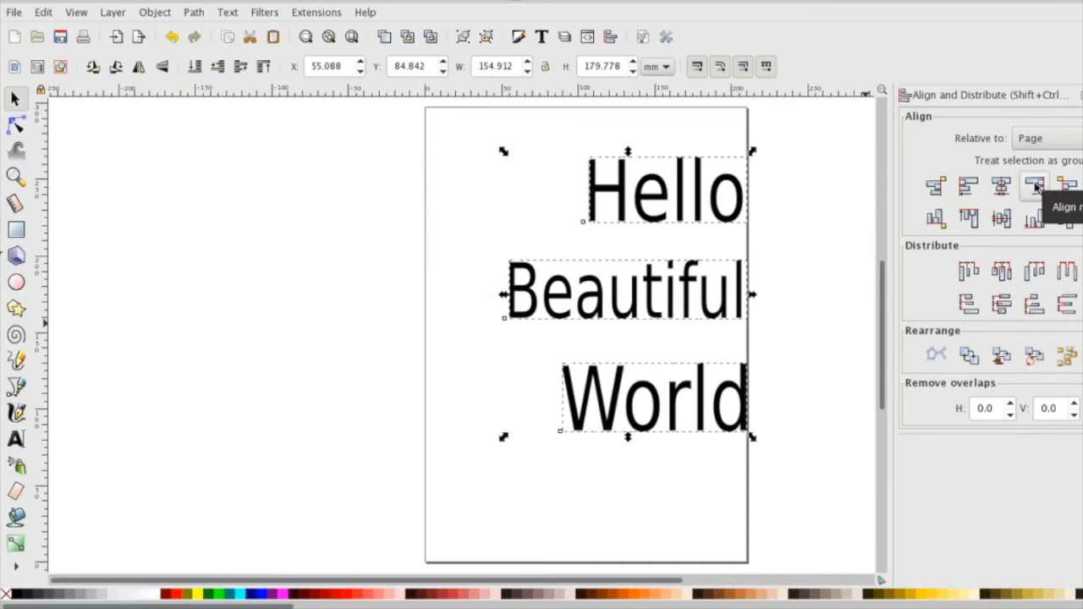
{"action": "left_click", "coordinate": [967, 189]}
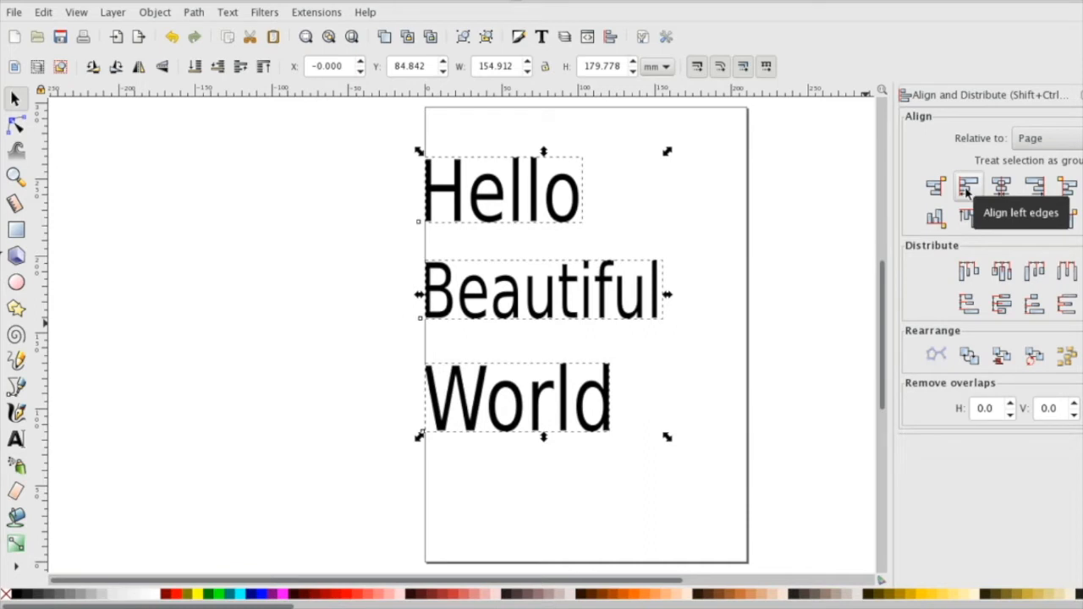
{"action": "left_click", "coordinate": [1000, 188]}
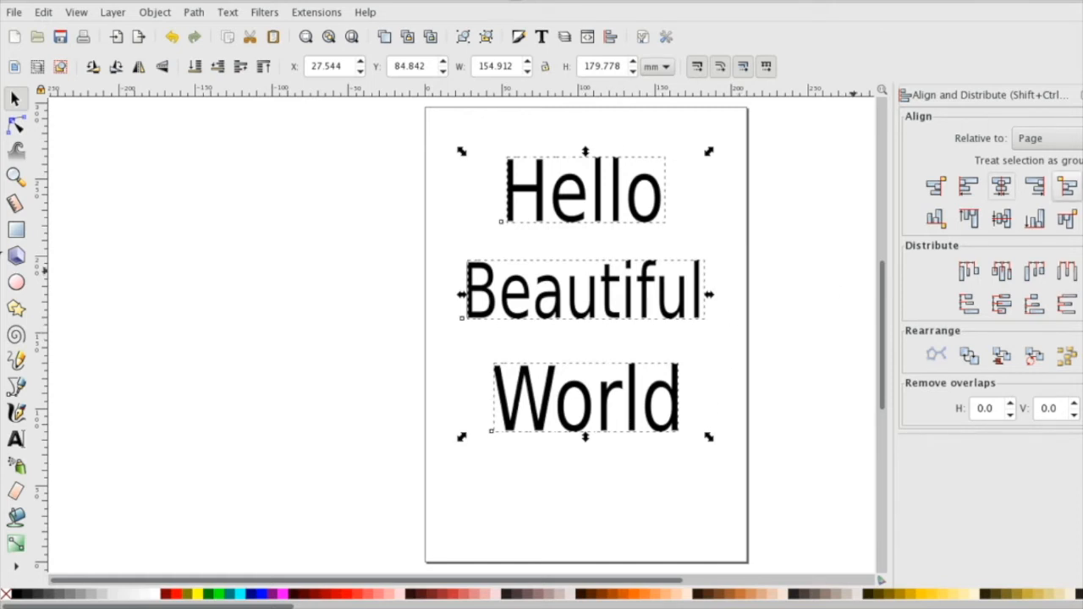
Try centering the words vertically on the page, individually and as one group, and undo both attempts and the grouping.
{"action": "left_click", "coordinate": [1007, 222]}
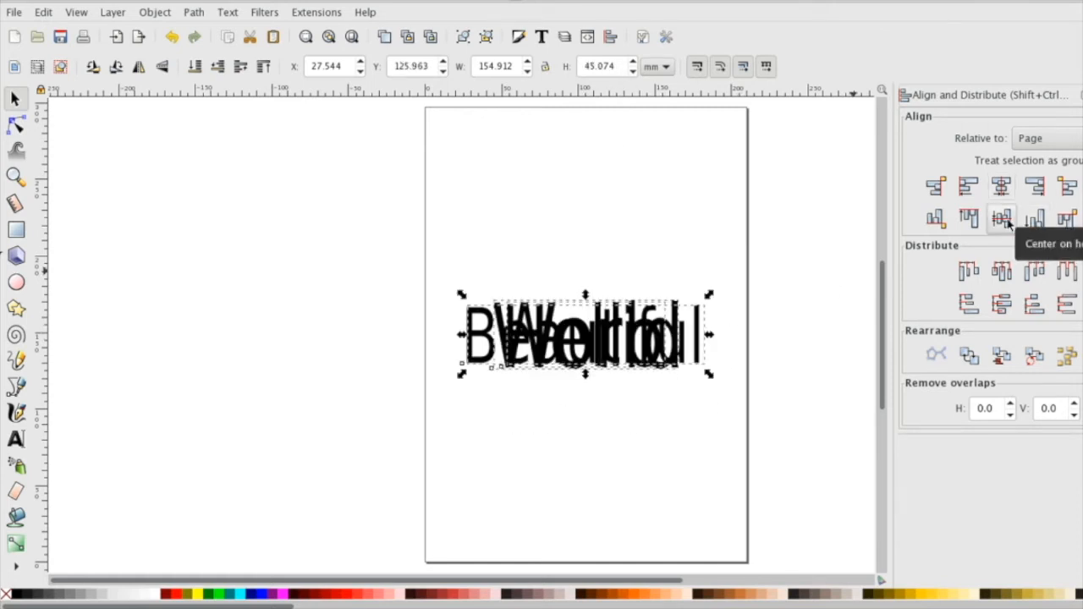
{"action": "key", "text": "ctrl+z"}
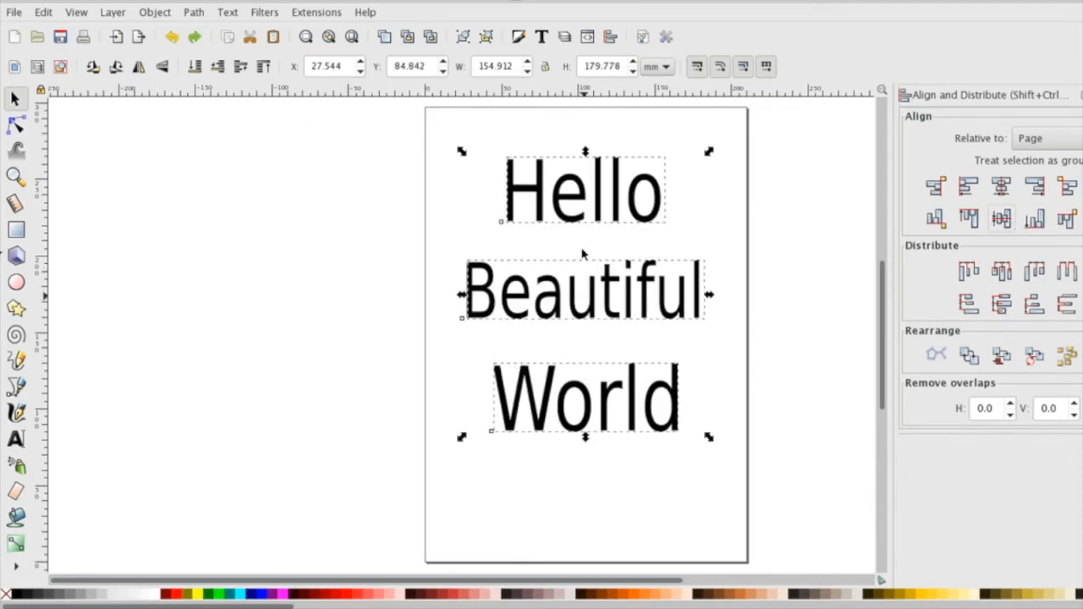
{"action": "left_click", "coordinate": [464, 37]}
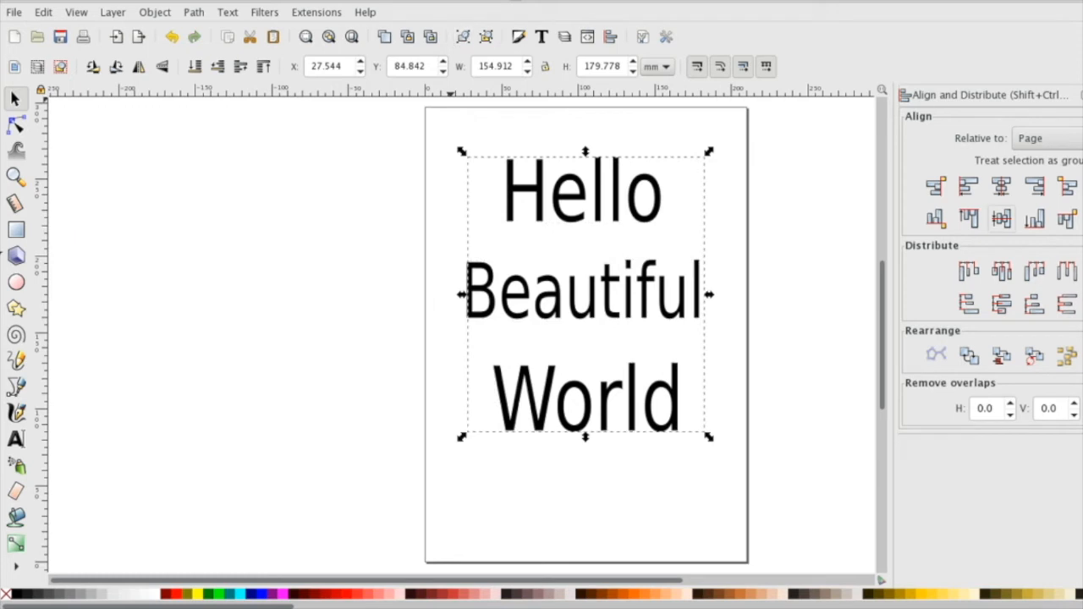
{"action": "left_click", "coordinate": [1001, 218]}
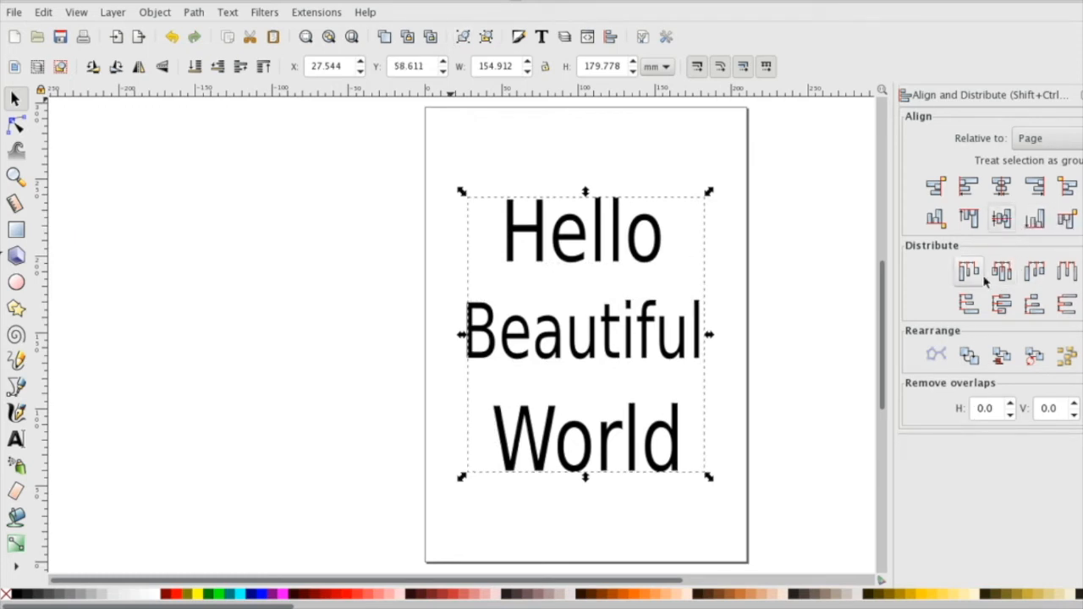
{"action": "key", "text": "ctrl+z"}
{"action": "key", "text": "Escape"}
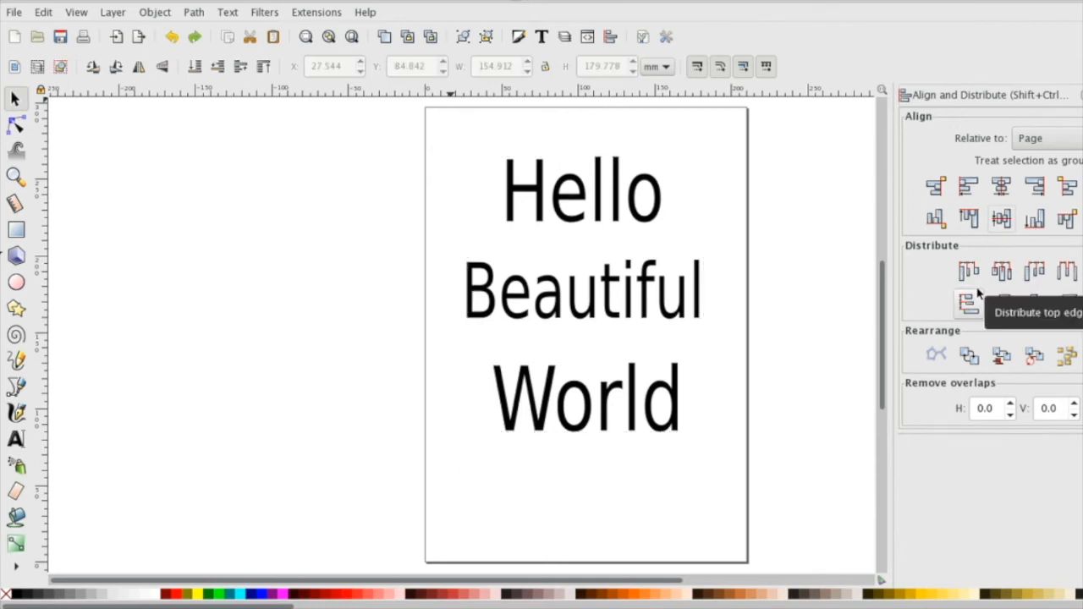
Select the three words and distribute them evenly by their left and right edges, top and bottom edges, and horizontal centers.
{"action": "left_click_drag", "start_coordinate": [415, 131], "coordinate": [738, 448]}
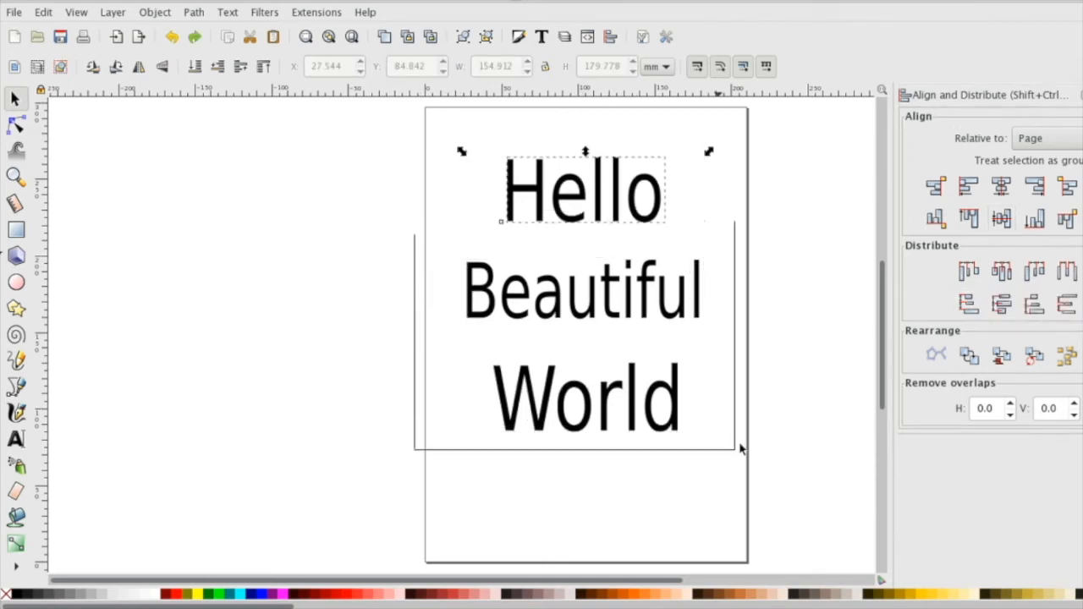
{"action": "left_click", "coordinate": [967, 272]}
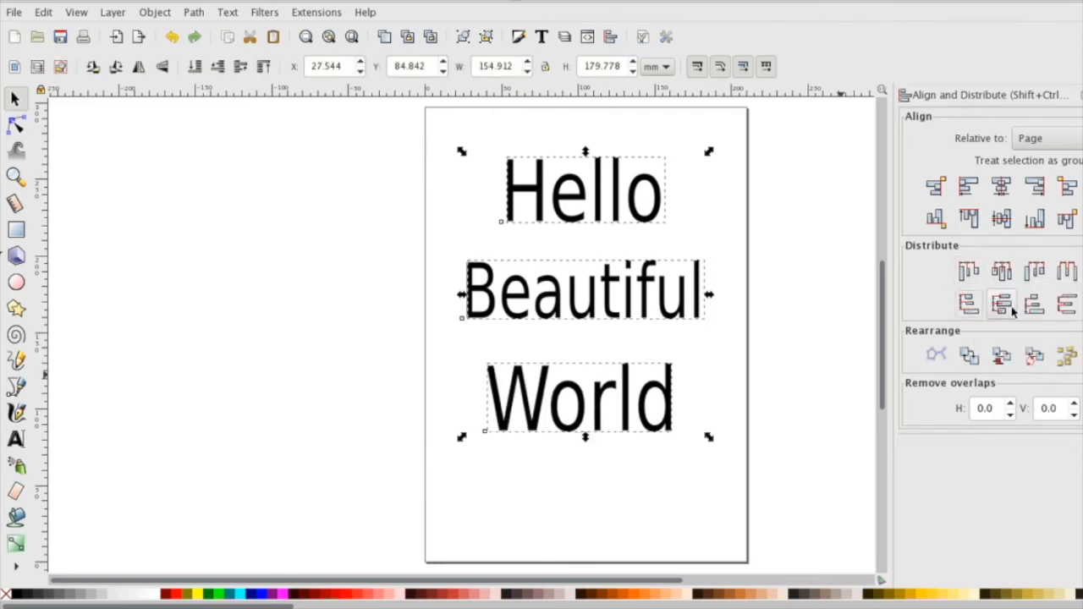
{"action": "left_click", "coordinate": [1035, 271]}
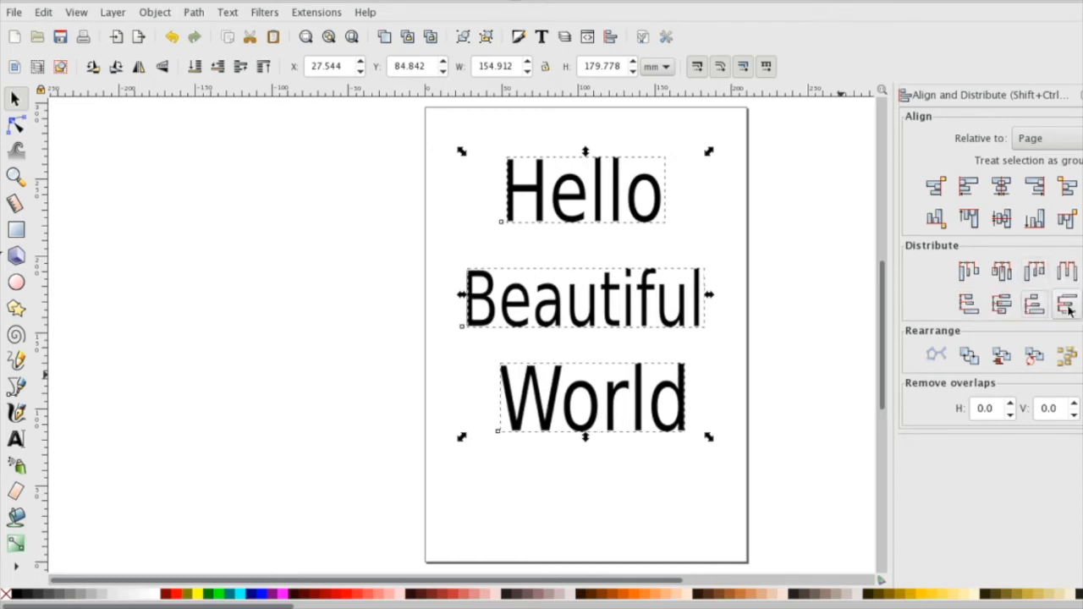
{"action": "left_click", "coordinate": [1063, 307]}
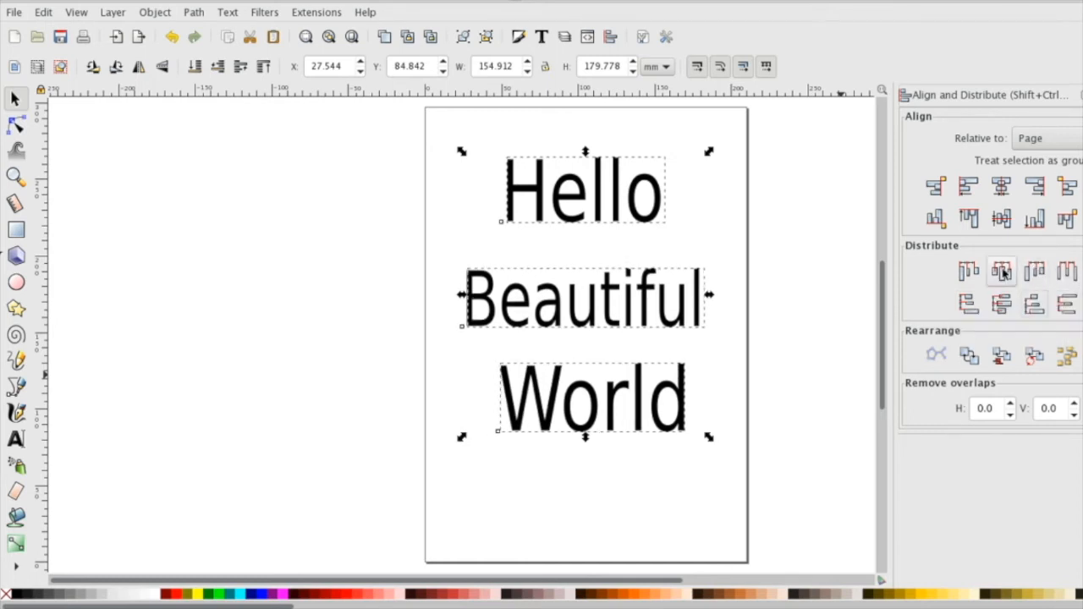
{"action": "left_click", "coordinate": [1001, 271]}
Align the words' right edges to the outside of the page's left edge, and try aligning their tops before undoing that.
{"action": "left_click", "coordinate": [941, 186]}
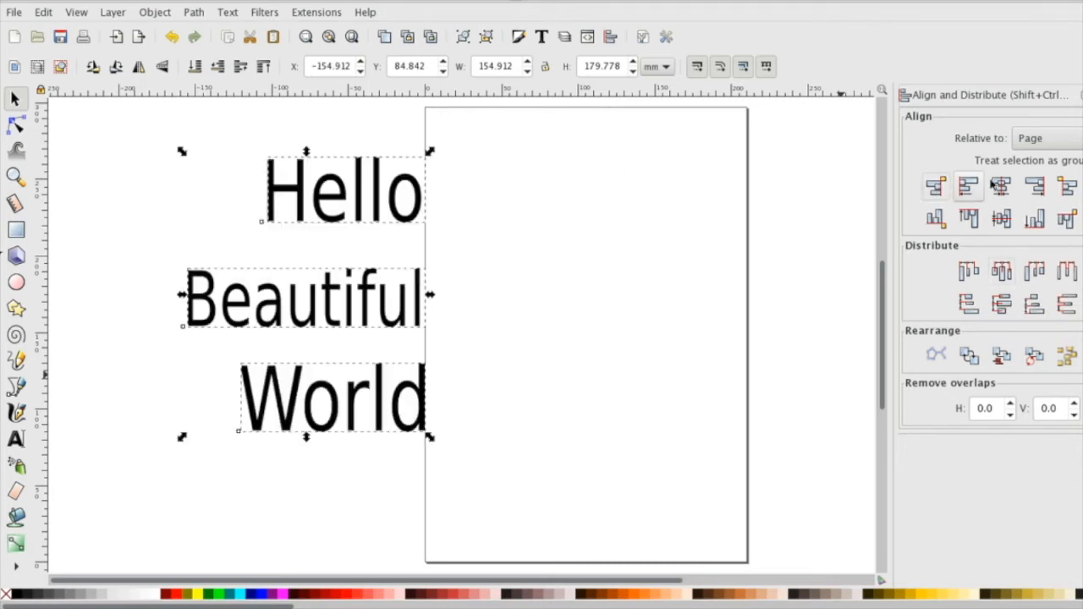
{"action": "left_click", "coordinate": [970, 219]}
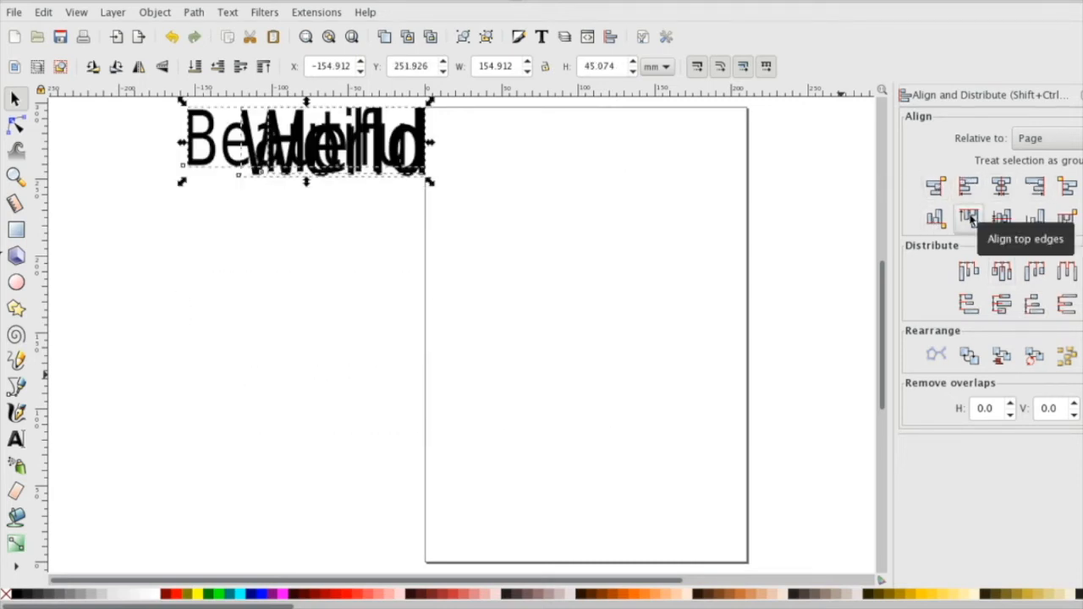
{"action": "key", "text": "ctrl+z"}
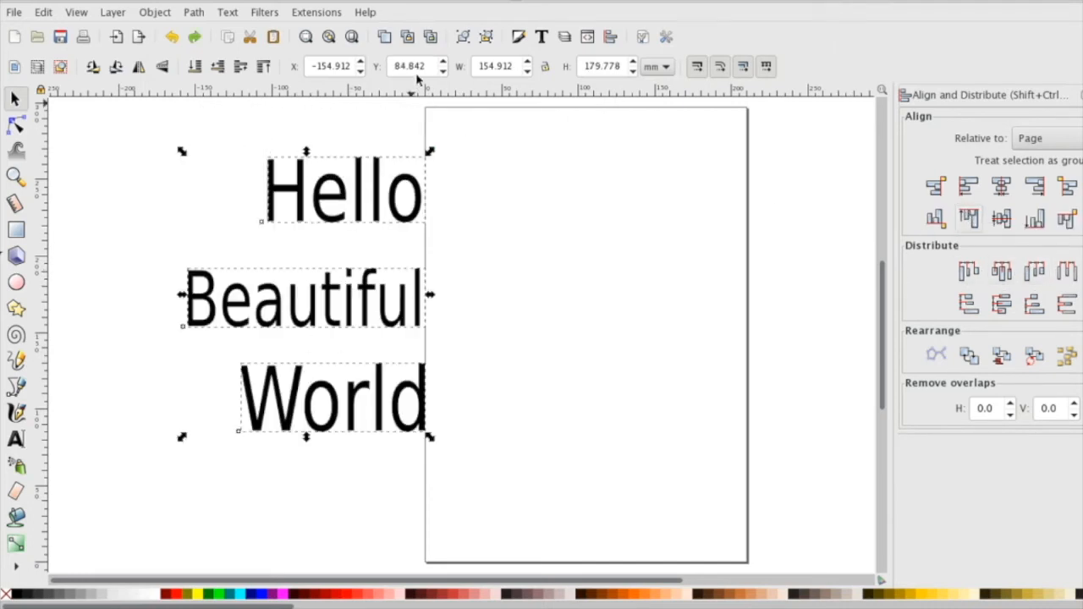
Group the three words and center the group vertically and horizontally on the page.
{"action": "left_click", "coordinate": [464, 38]}
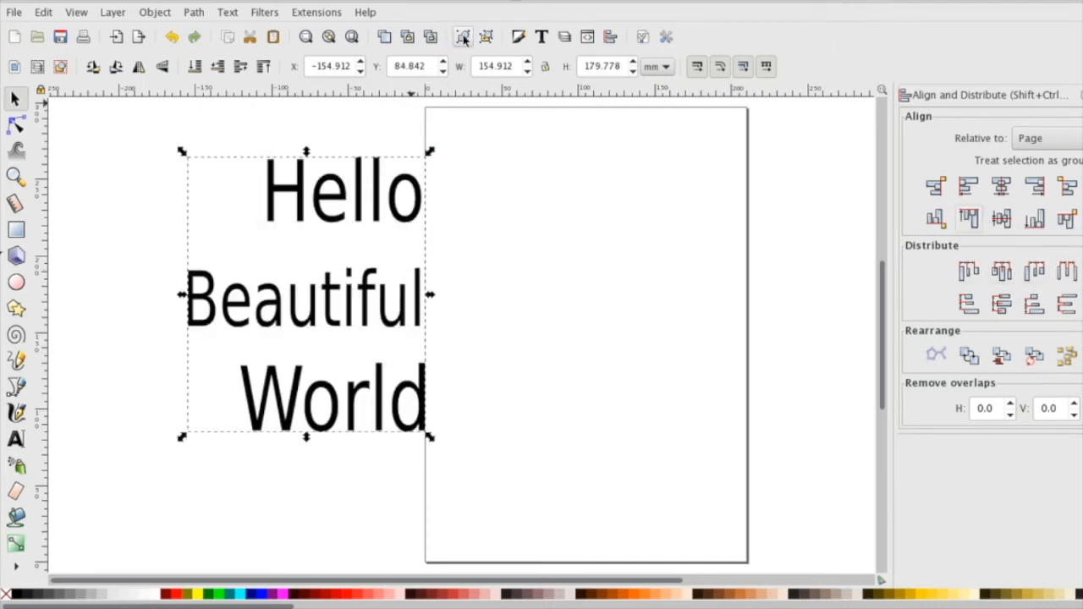
{"action": "left_click", "coordinate": [1002, 220]}
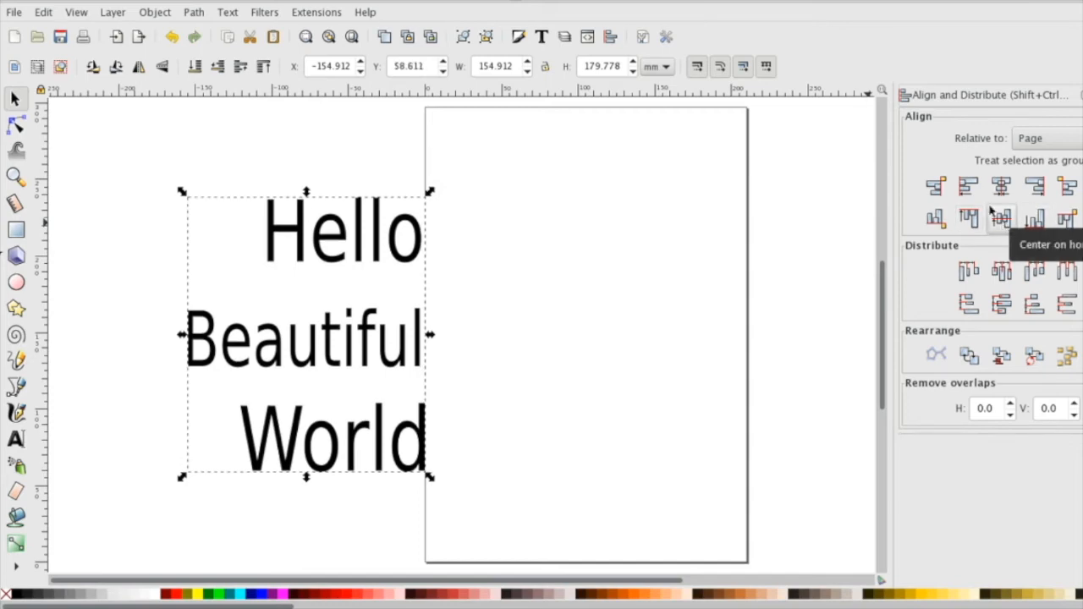
{"action": "left_click", "coordinate": [970, 188]}
{"action": "left_click", "coordinate": [1001, 187]}
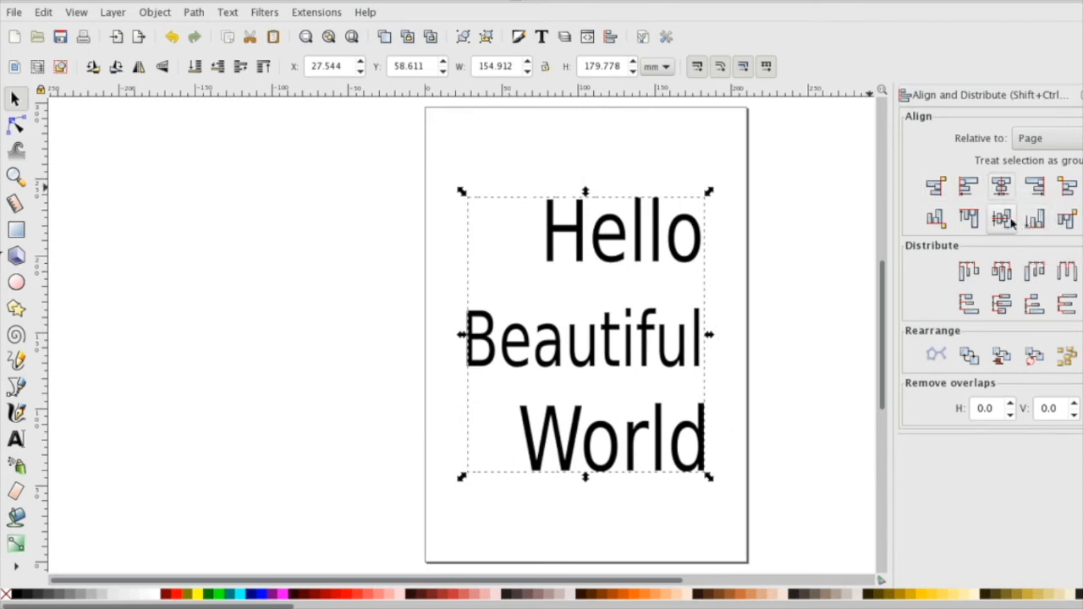
Align the group to the page's left edge and top edge, and finish by centering it vertically on the page.
{"action": "left_click", "coordinate": [935, 187]}
{"action": "left_click", "coordinate": [969, 186]}
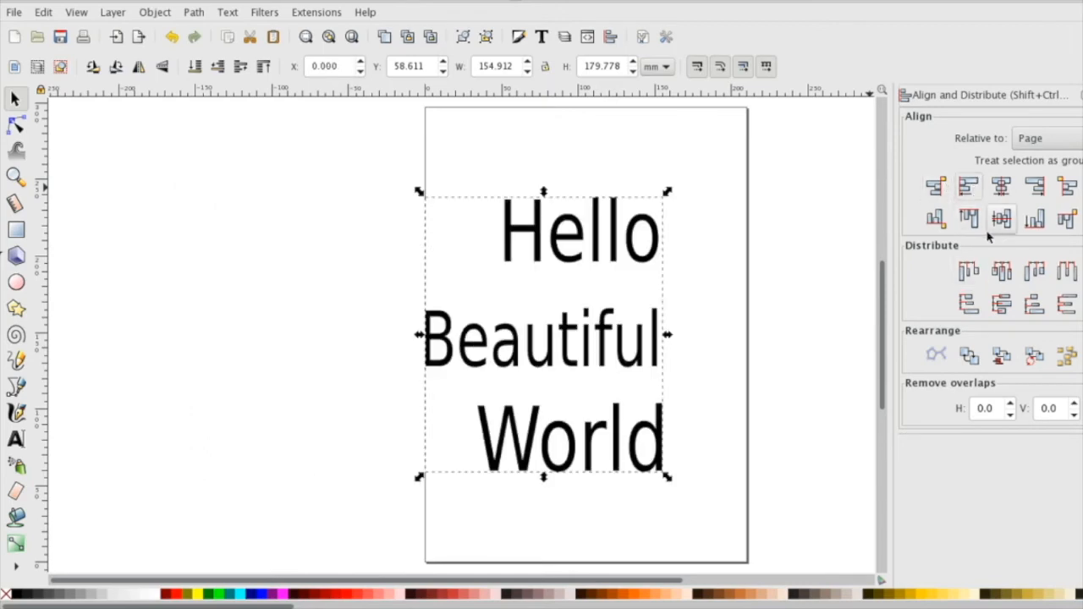
{"action": "left_click", "coordinate": [971, 218]}
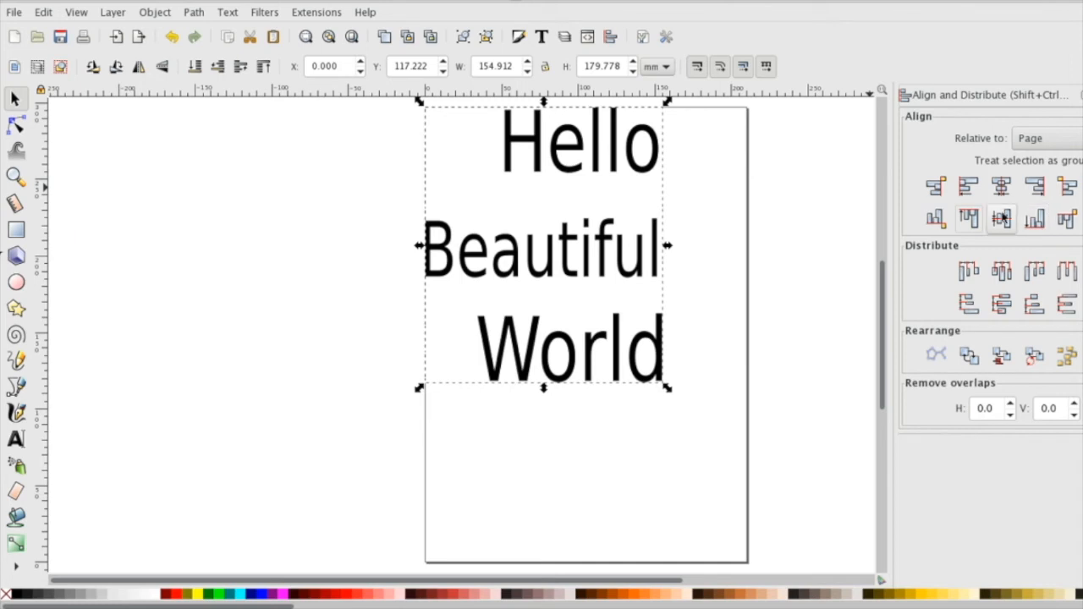
{"action": "left_click", "coordinate": [1002, 218]}
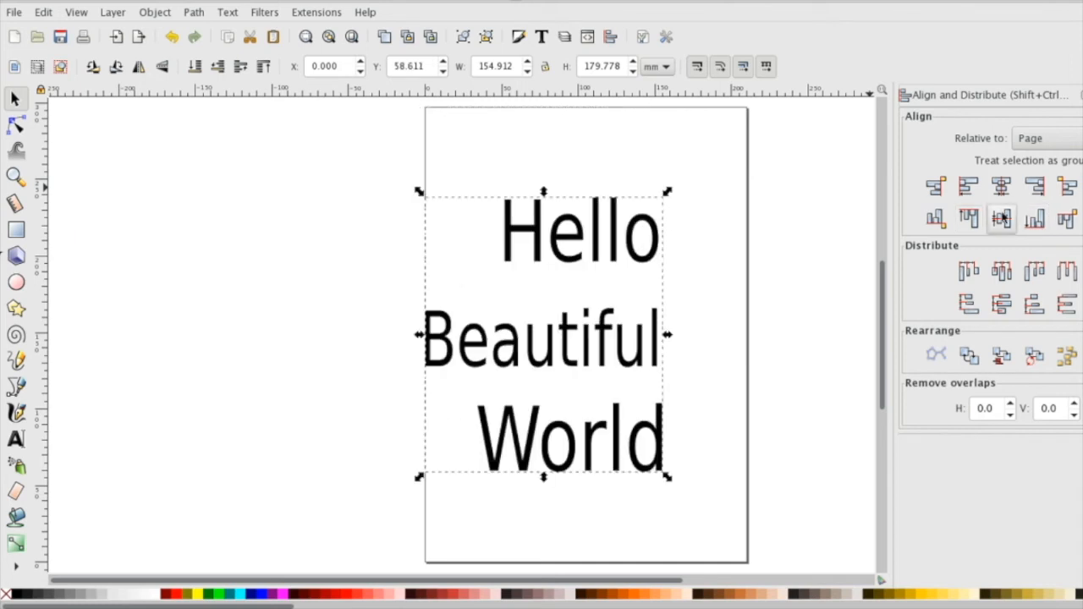
Ungroup the words, center each one horizontally on the page, and group them again.
{"action": "left_click", "coordinate": [485, 37]}
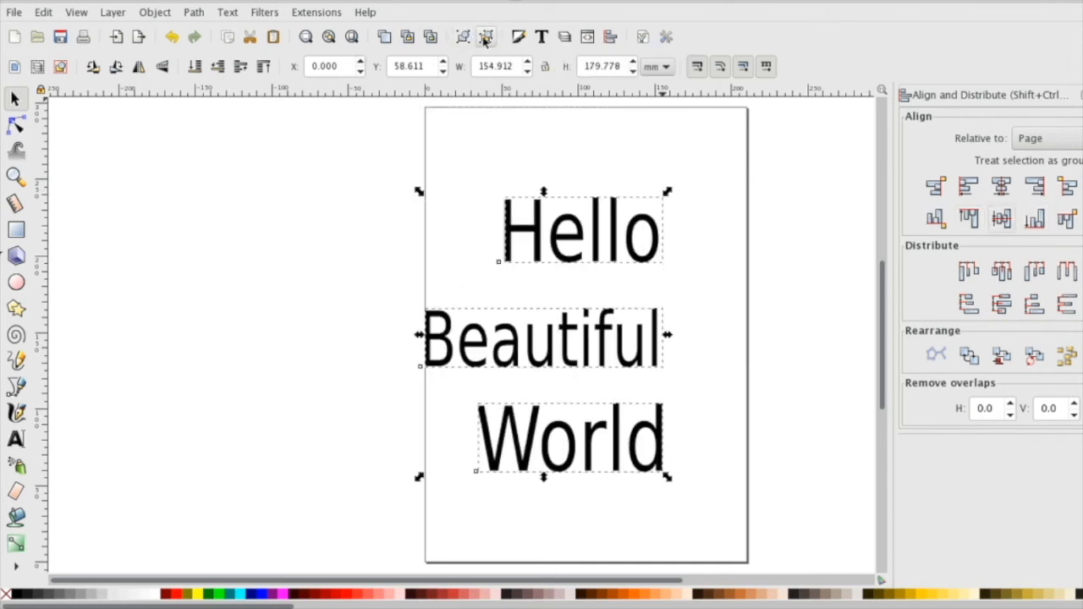
{"action": "left_click", "coordinate": [1002, 186]}
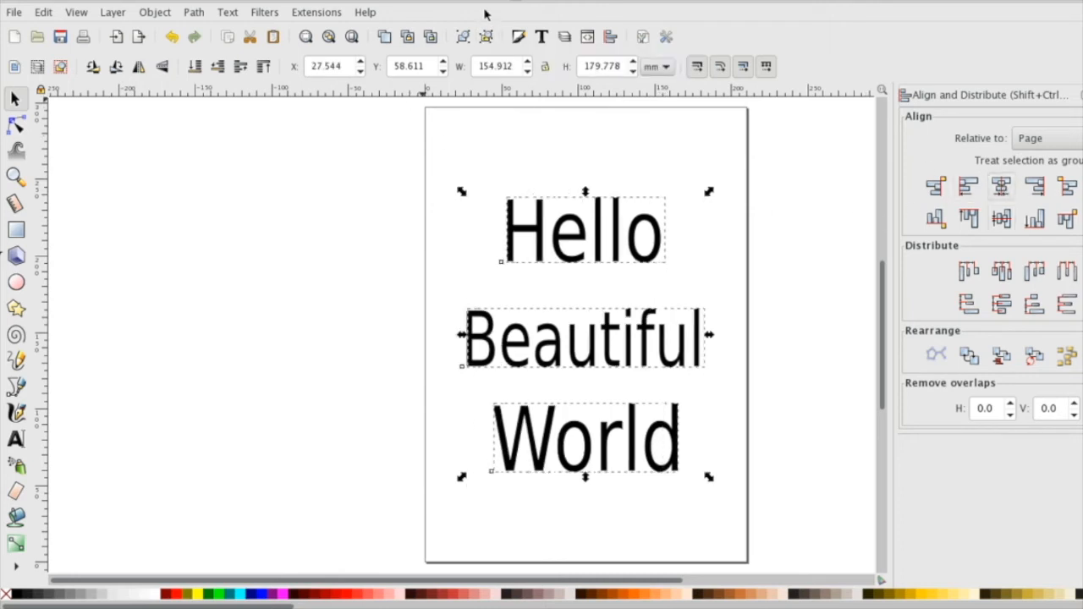
{"action": "left_click", "coordinate": [464, 37]}
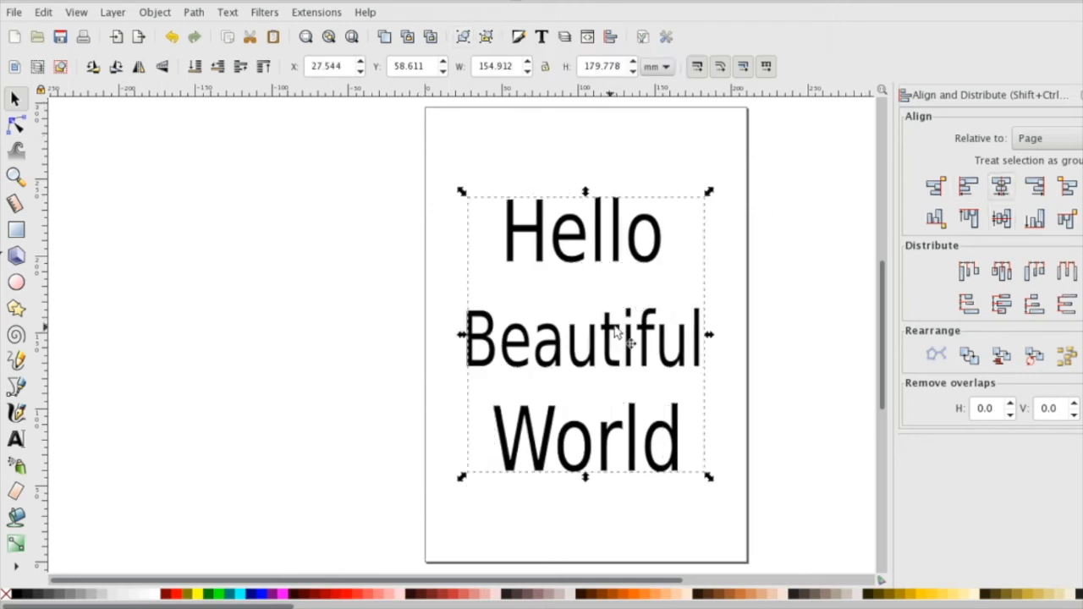
{"action": "left_click", "coordinate": [1064, 145]}
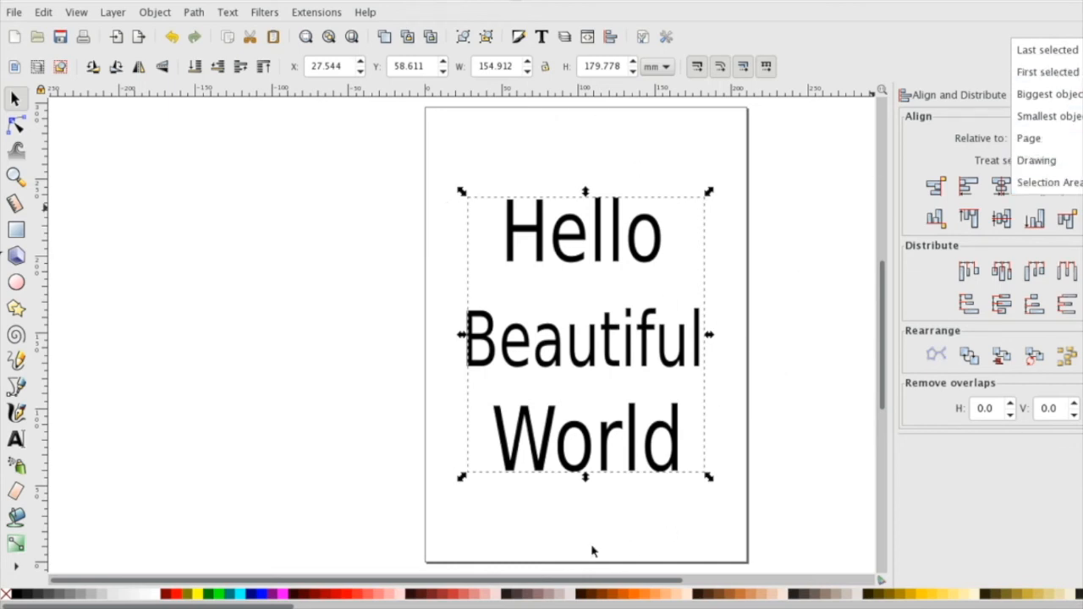
{"action": "left_click", "coordinate": [753, 352]}
{"action": "left_click", "coordinate": [594, 535]}
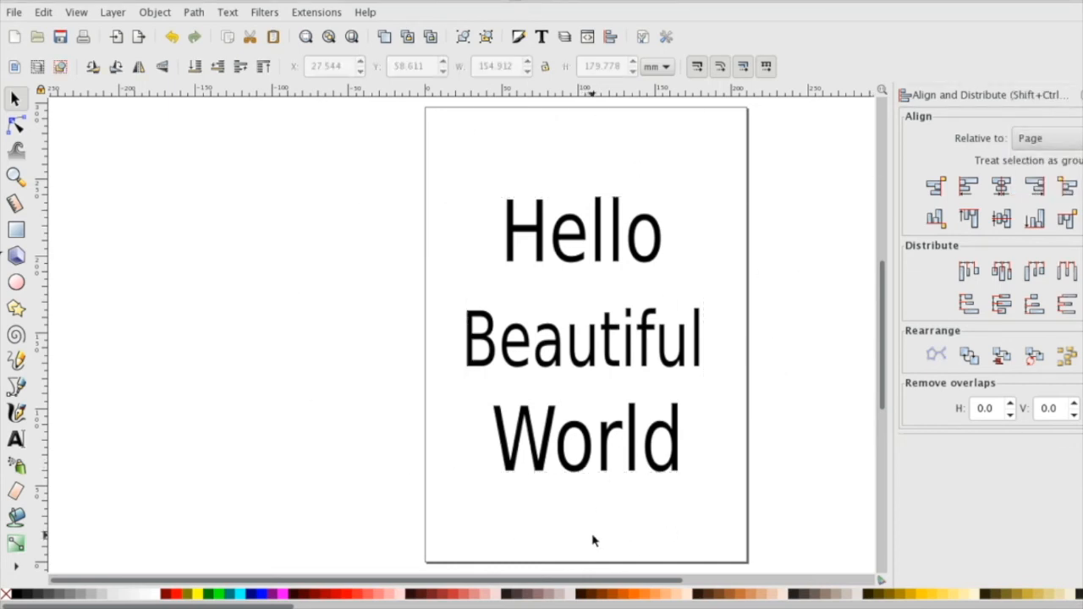
Select the grouped words on the page and set alignment relative to the biggest object.
{"action": "left_click_drag", "start_coordinate": [445, 175], "coordinate": [737, 529]}
{"action": "left_click", "coordinate": [1052, 139]}
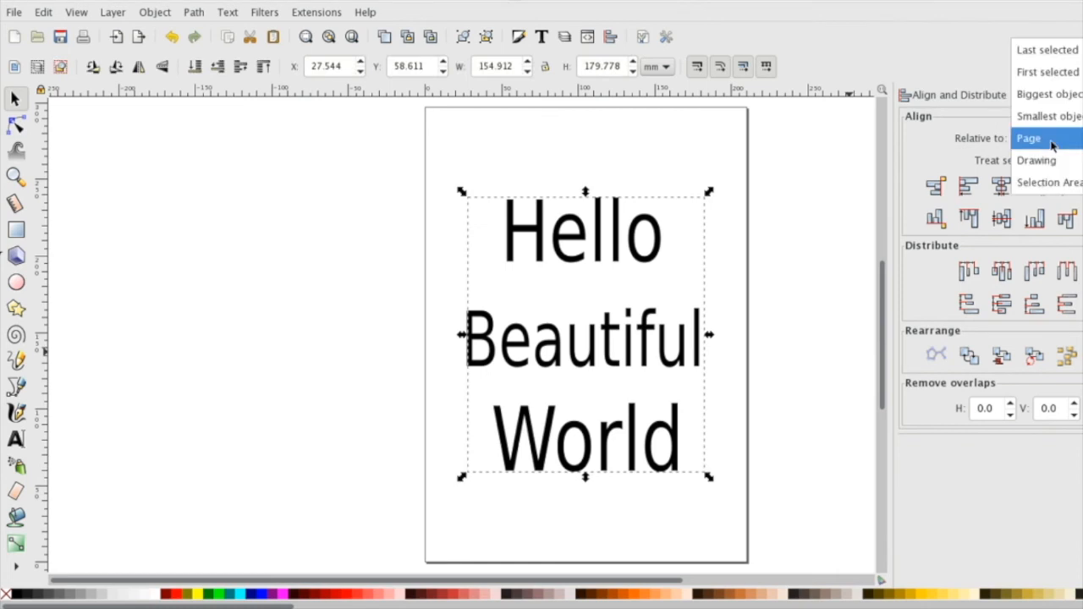
{"action": "left_click", "coordinate": [1049, 95]}
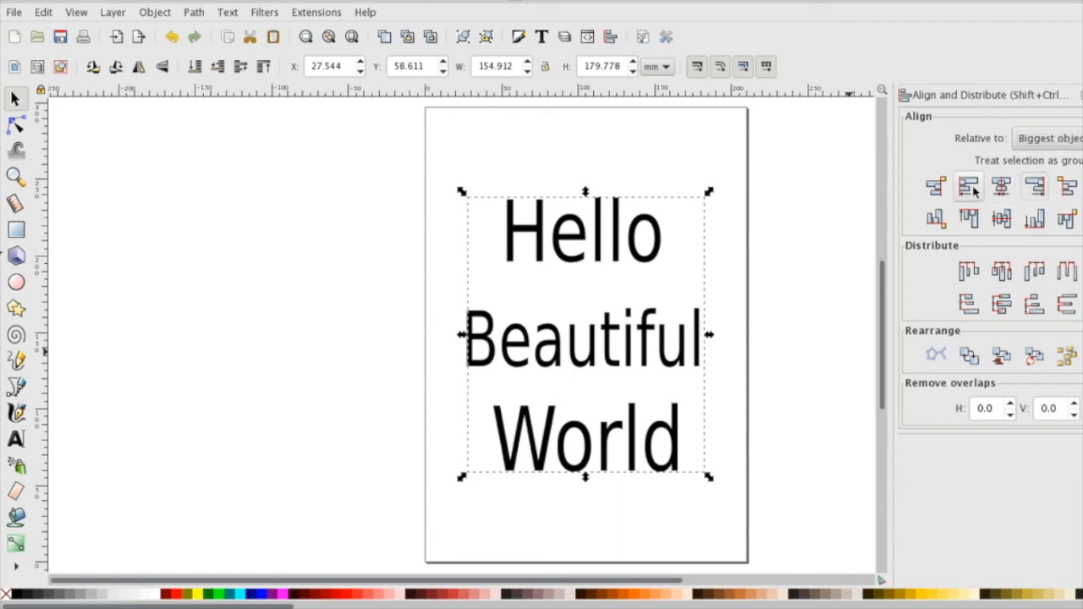
Ungroup the Hello, Beautiful and World group into separate text objects.
{"action": "left_click", "coordinate": [561, 375]}
{"action": "left_click", "coordinate": [701, 389]}
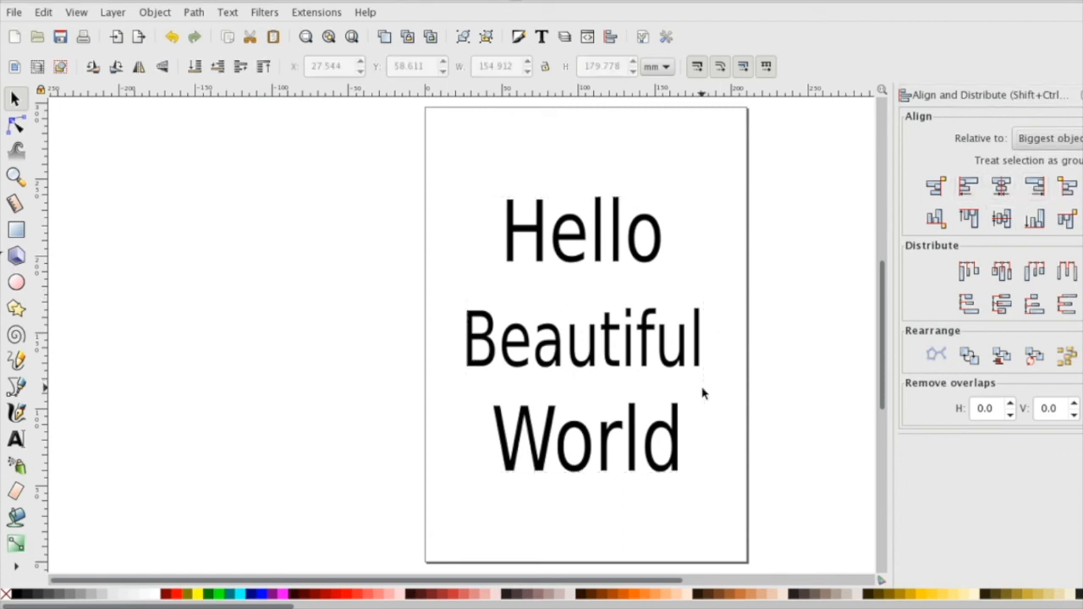
{"action": "left_click", "coordinate": [611, 354]}
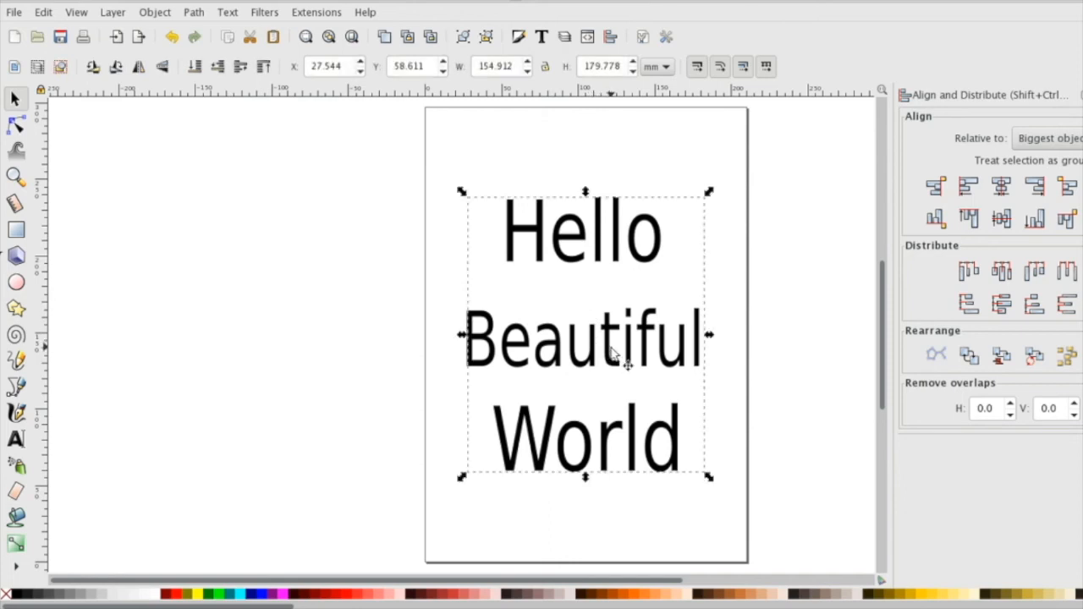
{"action": "left_click", "coordinate": [486, 38]}
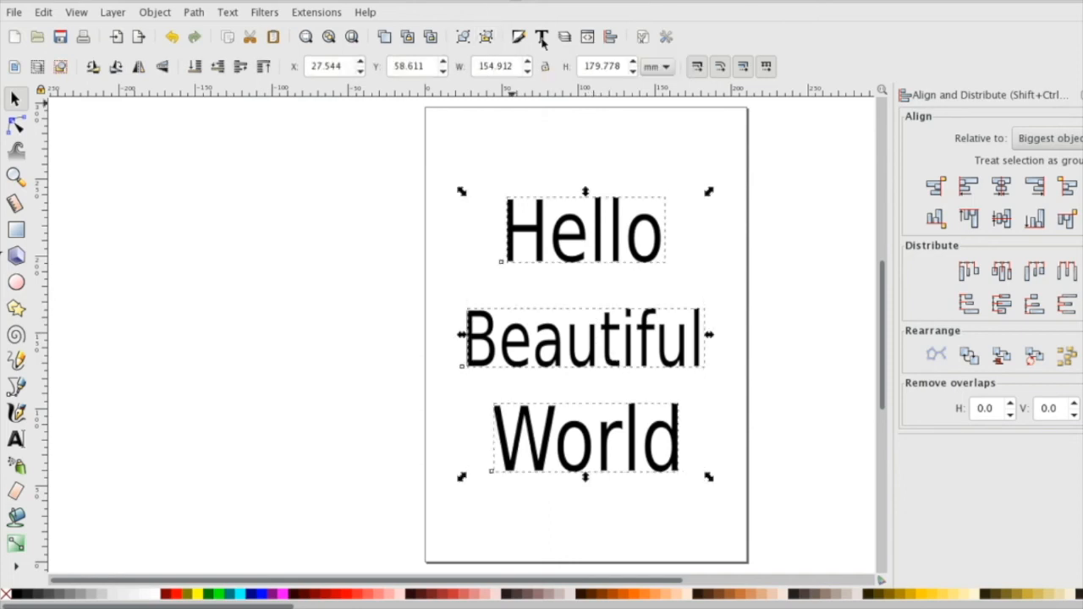
Try right, centered and left alignment of the three words relative to the biggest object.
{"action": "left_click", "coordinate": [1034, 187]}
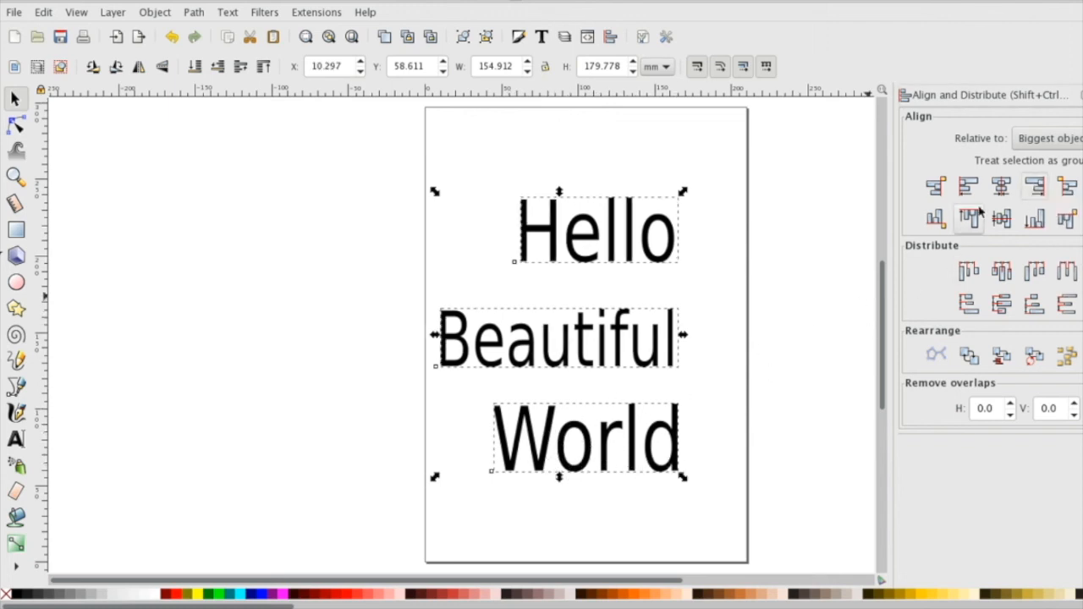
{"action": "left_click", "coordinate": [1000, 188]}
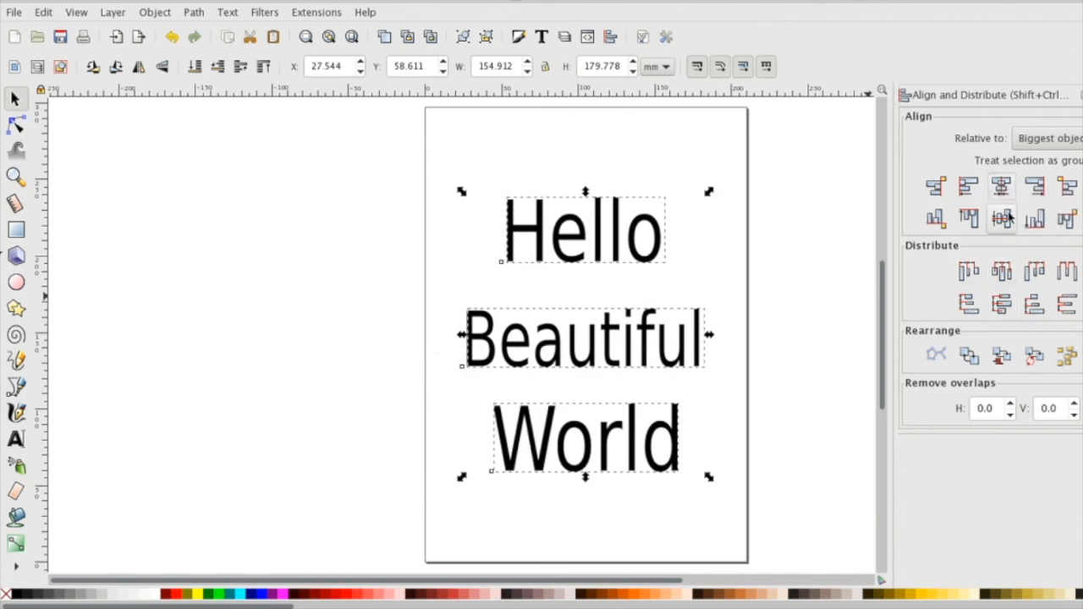
{"action": "left_click", "coordinate": [969, 190]}
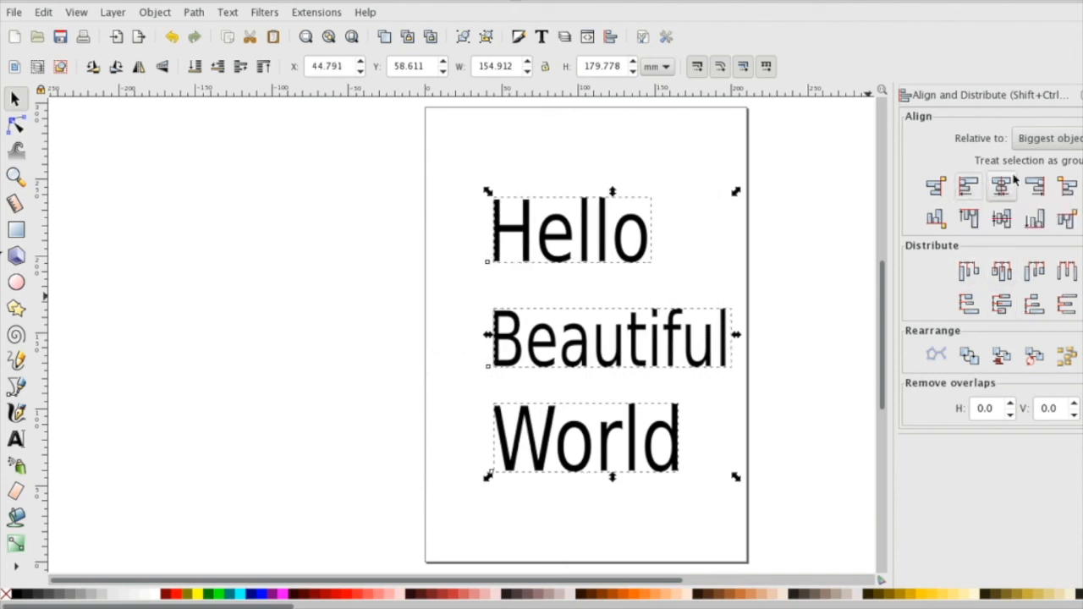
Center the three words horizontally on the biggest object and distribute their centers equidistantly in the vertical direction.
{"action": "left_click", "coordinate": [997, 188]}
{"action": "left_click", "coordinate": [1000, 304]}
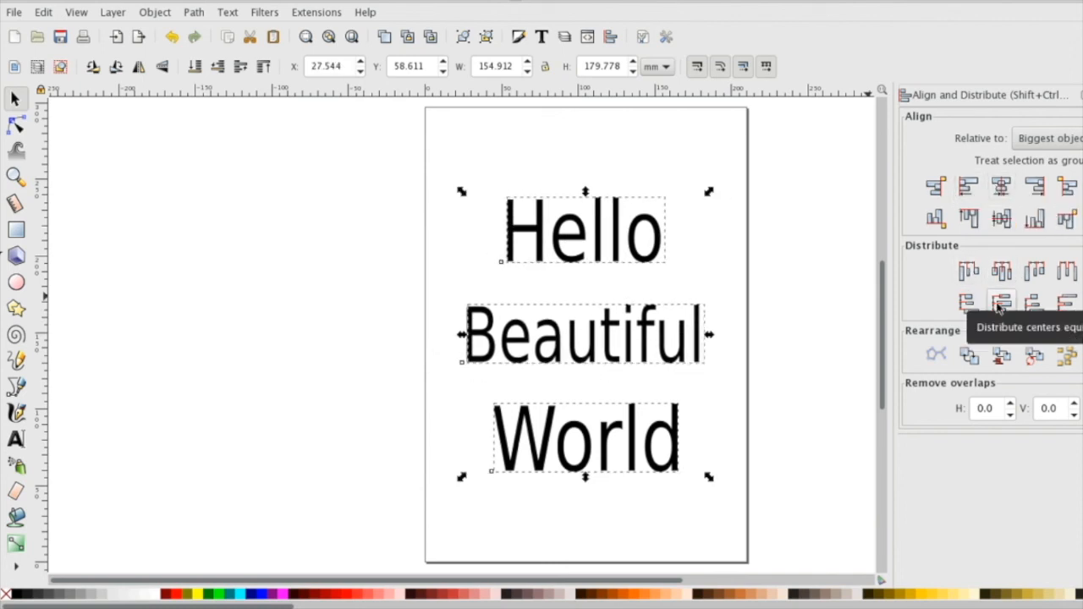